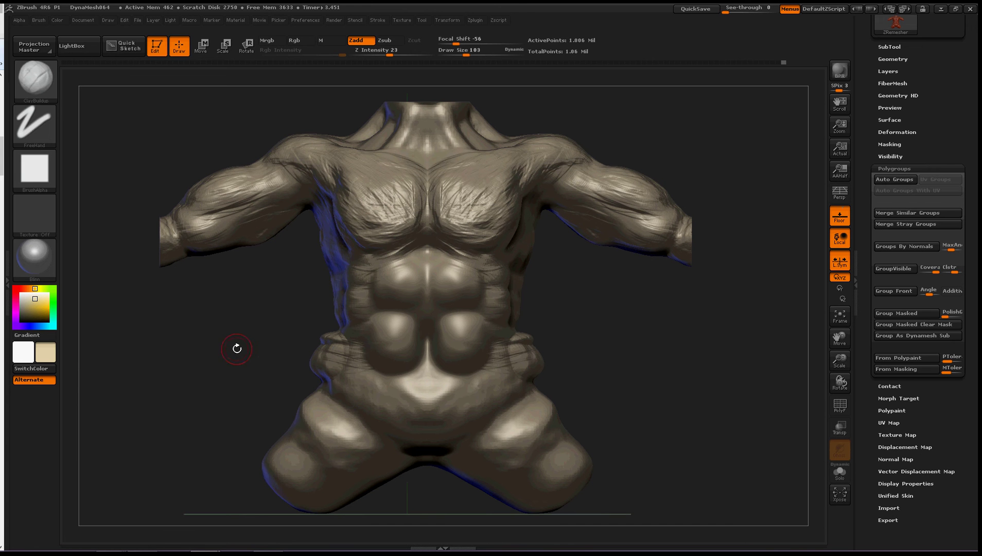
Examine the torso from the front and inspect the bulging sides of the waist up close.
mouse_move(242, 347)
left_mouse_down()
mouse_move(254, 345)
mouse_move(226, 348)
mouse_move(246, 352)
left_mouse_up()
right_click_drag(247, 347, 249, 362, "ctrl")
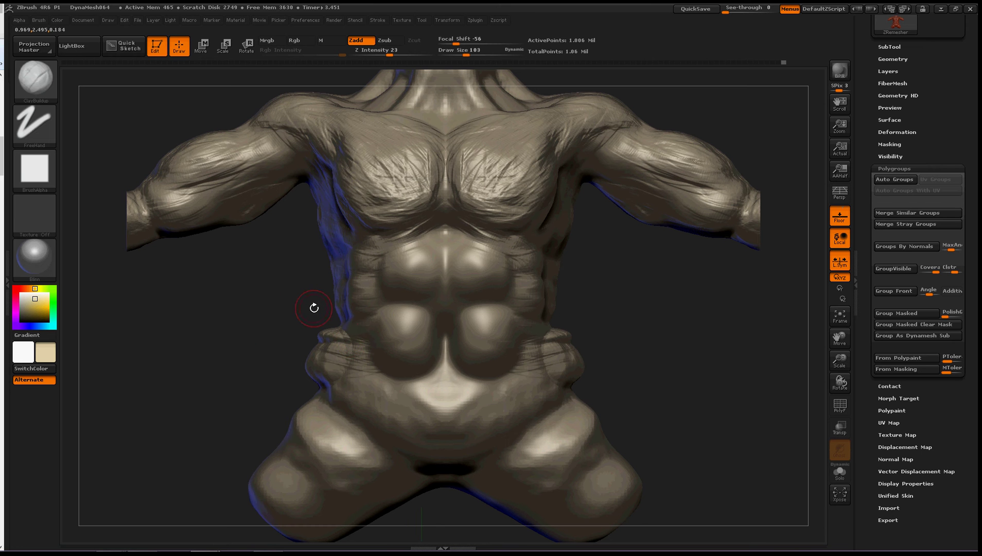
left_click_drag(251, 348, 247, 363)
mouse_move(247, 272)
right_mouse_down("ctrl")
mouse_move(219, 385)
mouse_move(221, 494)
right_mouse_up("ctrl")
left_click_drag(250, 221, 251, 508, "alt")
left_click_drag(214, 375, 133, 355, "alt")
left_click_drag(158, 313, 179, 181, "alt")
left_click_drag(188, 457, 213, 248, "alt")
right_click_drag(187, 263, 51, 329, "ctrl")
left_click_drag(190, 264, 233, 261, "alt")
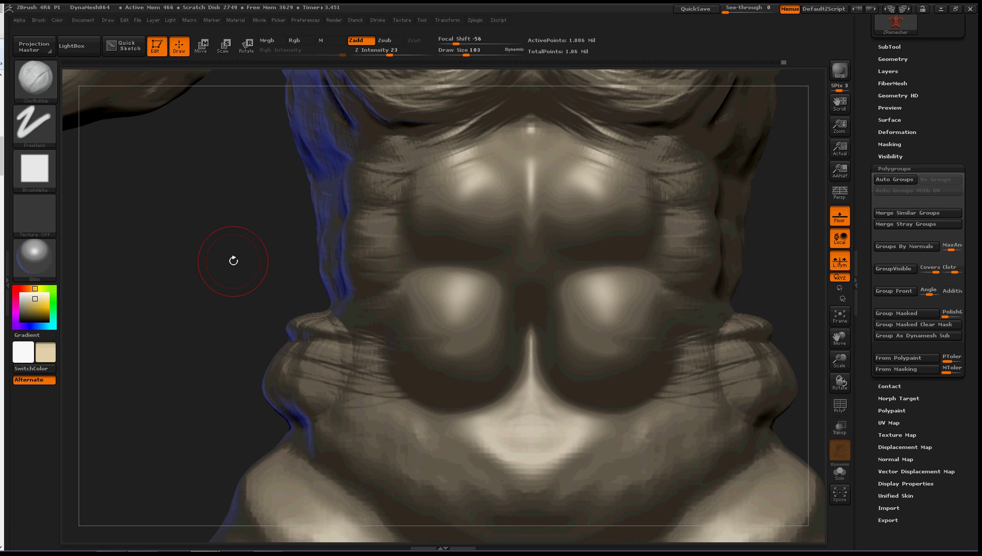
Choose the CreaseCurve brush for cutting the torso's silhouette.
key("b")
key("c")
key("b")
key("c")
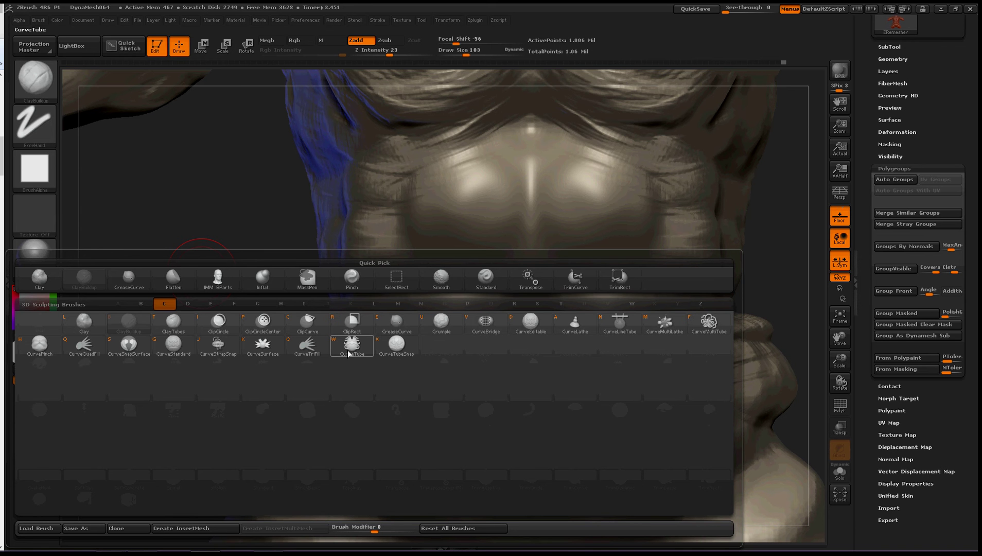
left_click(394, 323)
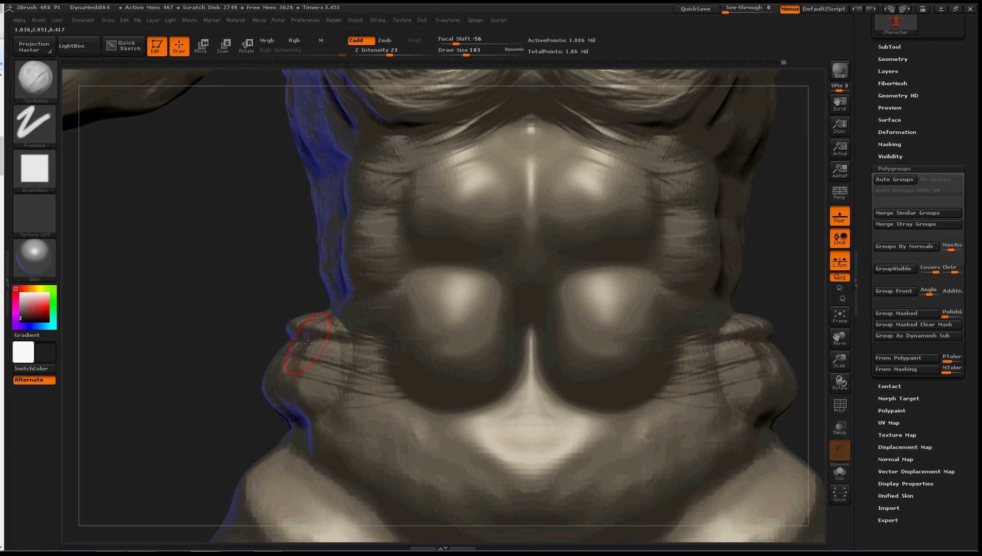
key("ctrl")
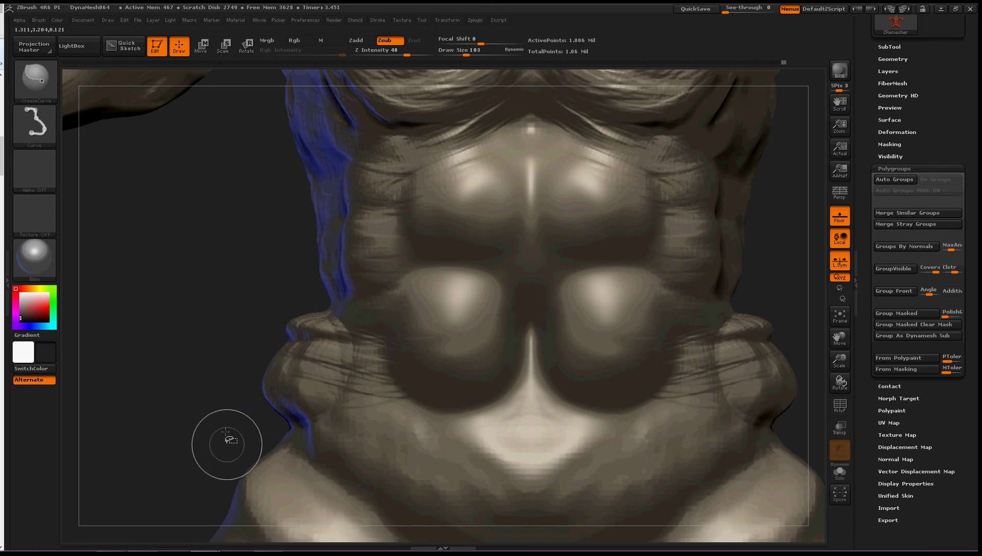
Try to clip off the bulges at the sides of the waist, first with a straight line and again with a curved one.
mouse_move(227, 345)
right_mouse_down("ctrl")
mouse_move(158, 312)
mouse_move(154, 320)
mouse_move(270, 317)
right_mouse_up("ctrl")
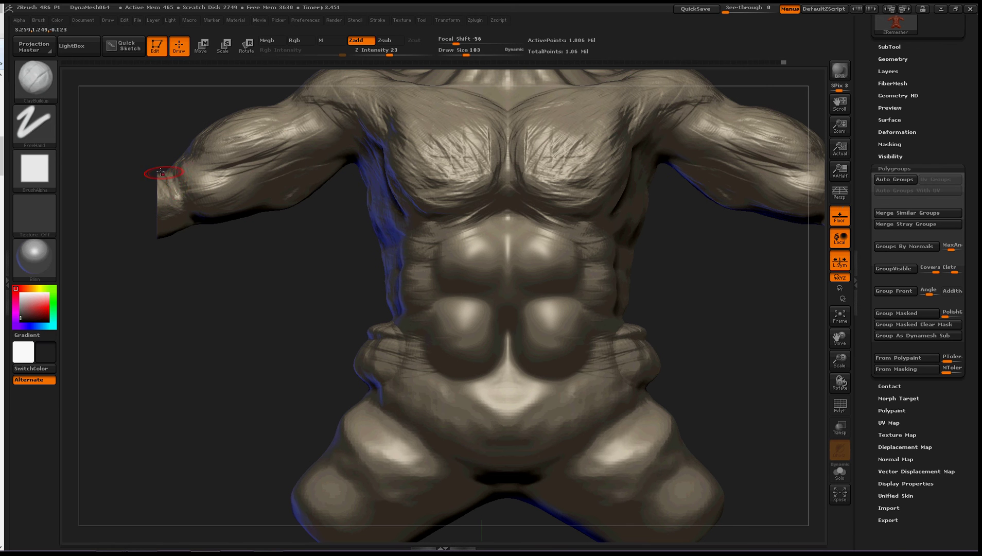
key("ctrl+shift")
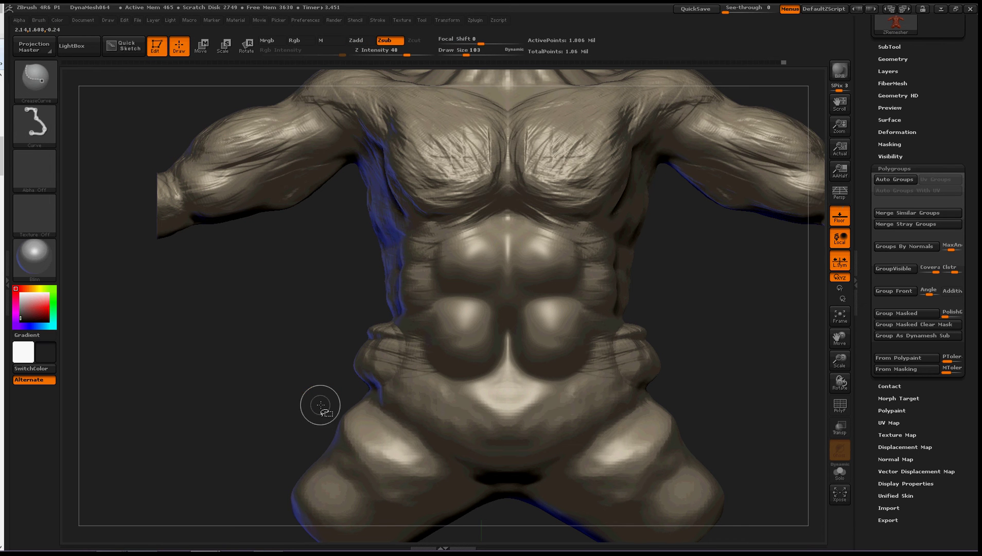
mouse_move(341, 401)
left_mouse_down("ctrl+shift")
mouse_move(376, 368)
mouse_move(425, 154)
mouse_move(431, 214)
mouse_move(416, 319)
left_mouse_up("ctrl+shift")
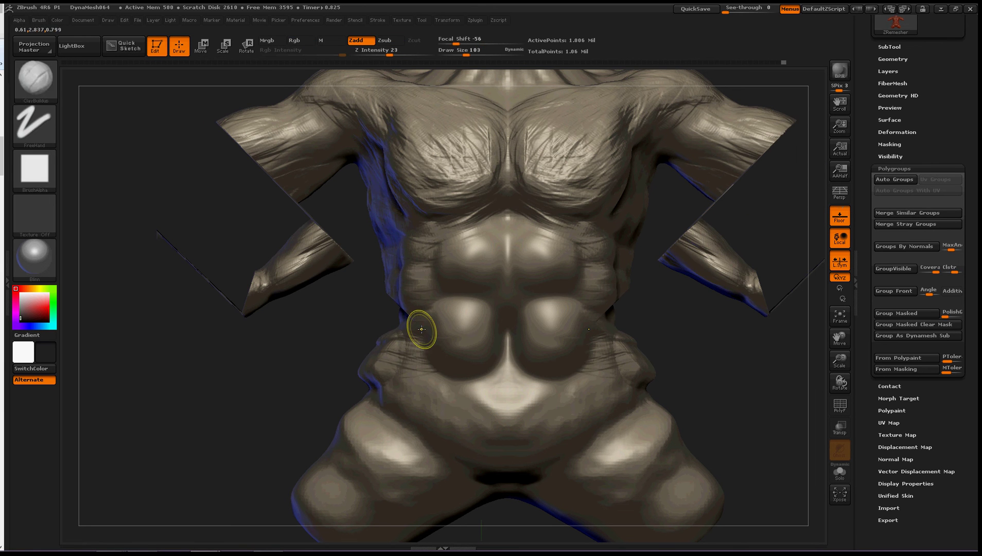
key("ctrl+z")
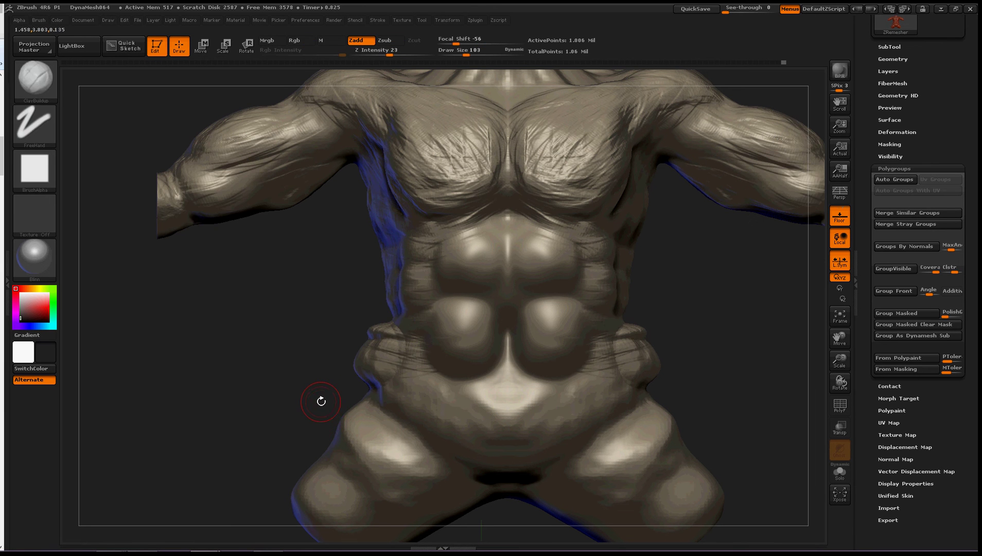
mouse_move(284, 446)
left_mouse_down("ctrl+shift")
mouse_move(328, 329)
mouse_move(374, 247)
mouse_move(256, 292)
mouse_move(291, 264)
mouse_move(378, 258)
mouse_move(365, 378)
mouse_move(446, 287)
mouse_move(378, 306)
mouse_move(410, 286)
mouse_move(392, 305)
mouse_move(444, 324)
mouse_move(381, 328)
mouse_move(410, 346)
mouse_move(430, 333)
mouse_move(394, 366)
mouse_move(395, 324)
left_mouse_up("ctrl+shift")
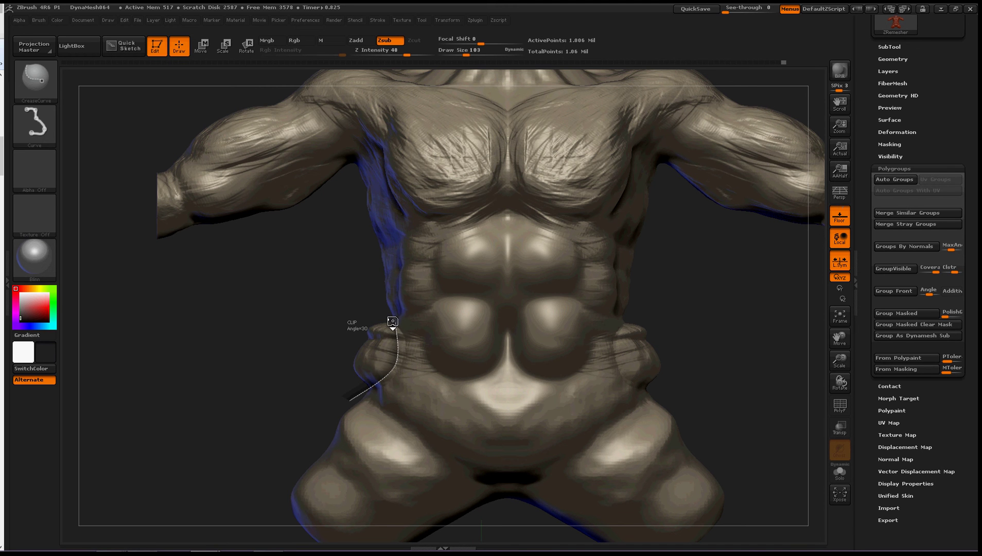
mouse_move(392, 321)
left_mouse_down("ctrl+shift")
mouse_move(391, 295)
mouse_move(369, 292)
mouse_move(348, 304)
mouse_move(335, 292)
mouse_move(329, 317)
mouse_move(346, 290)
mouse_move(344, 319)
mouse_move(377, 261)
mouse_move(372, 301)
mouse_move(332, 324)
left_mouse_up("ctrl+shift")
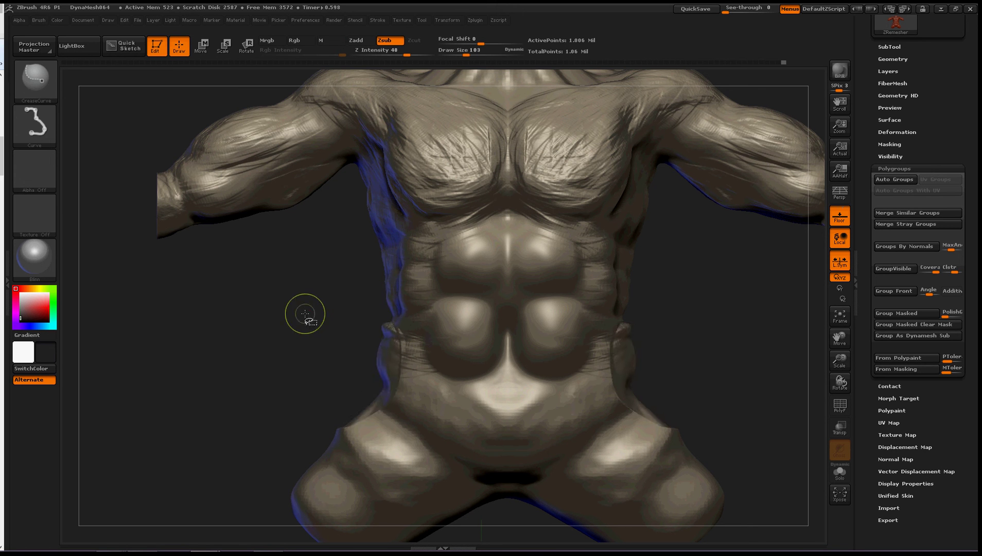
key("ctrl+z")
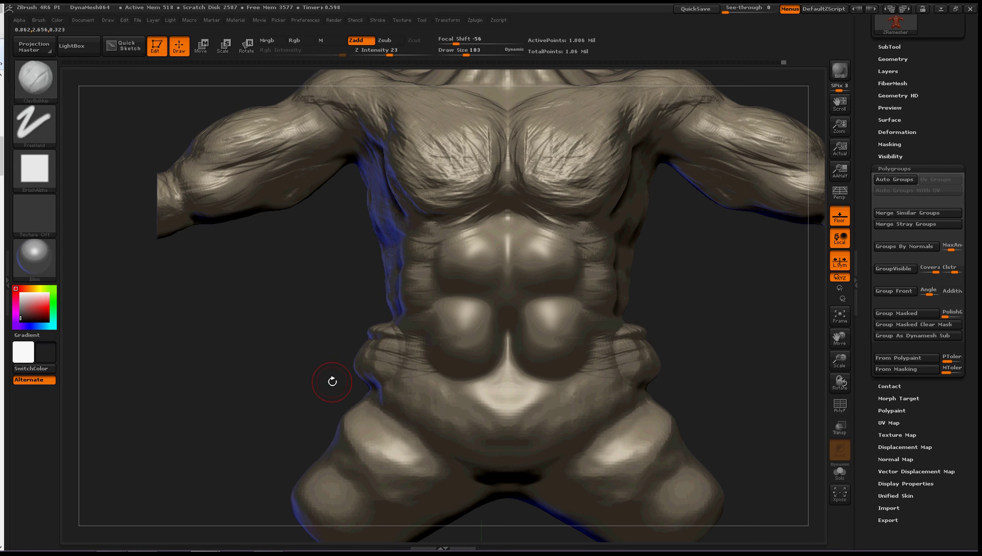
Clip the side bulges at the waist inward with several short cuts, following the contour down to the hips.
mouse_move(334, 384)
left_mouse_down("ctrl+shift")
mouse_move(372, 350)
mouse_move(377, 309)
mouse_move(340, 288)
mouse_move(286, 309)
left_mouse_up("ctrl+shift")
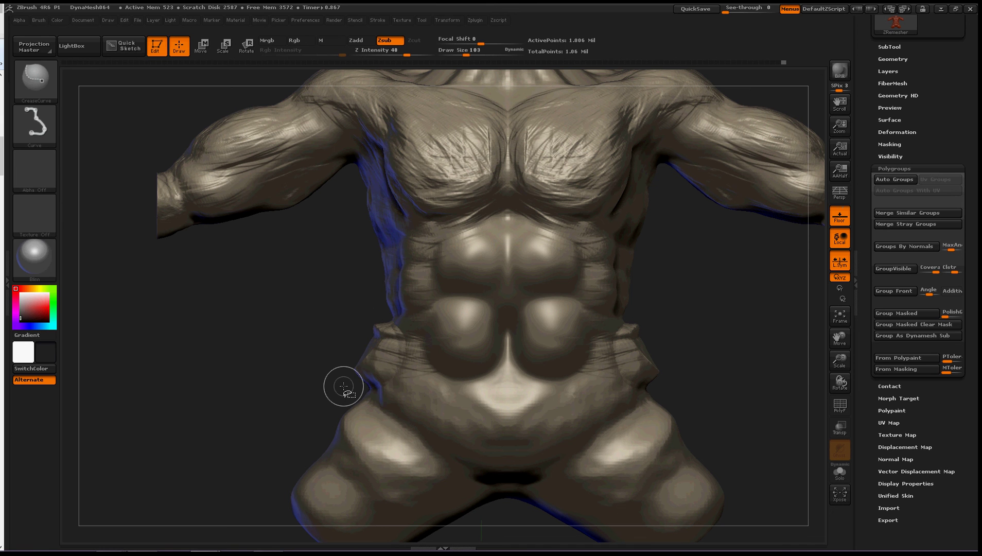
mouse_move(343, 385)
left_mouse_down("ctrl+shift")
mouse_move(381, 327)
mouse_move(328, 294)
mouse_move(276, 299)
left_mouse_up("ctrl+shift")
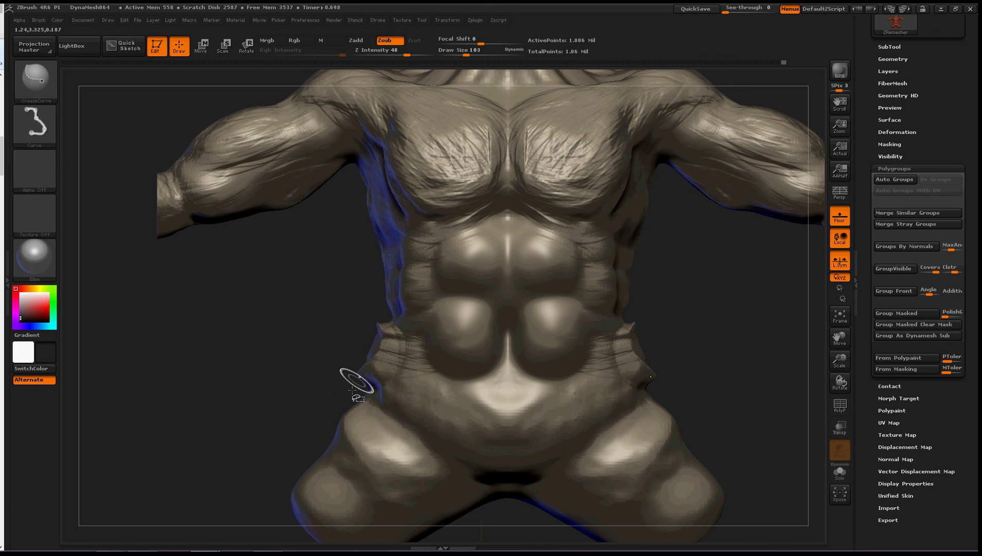
mouse_move(356, 390)
left_mouse_down("ctrl+shift")
mouse_move(379, 369)
mouse_move(385, 337)
mouse_move(371, 312)
mouse_move(288, 344)
left_mouse_up("ctrl+shift")
mouse_move(356, 389)
left_mouse_down("ctrl+shift")
mouse_move(395, 355)
mouse_move(386, 317)
mouse_move(369, 306)
mouse_move(312, 320)
left_mouse_up("ctrl+shift")
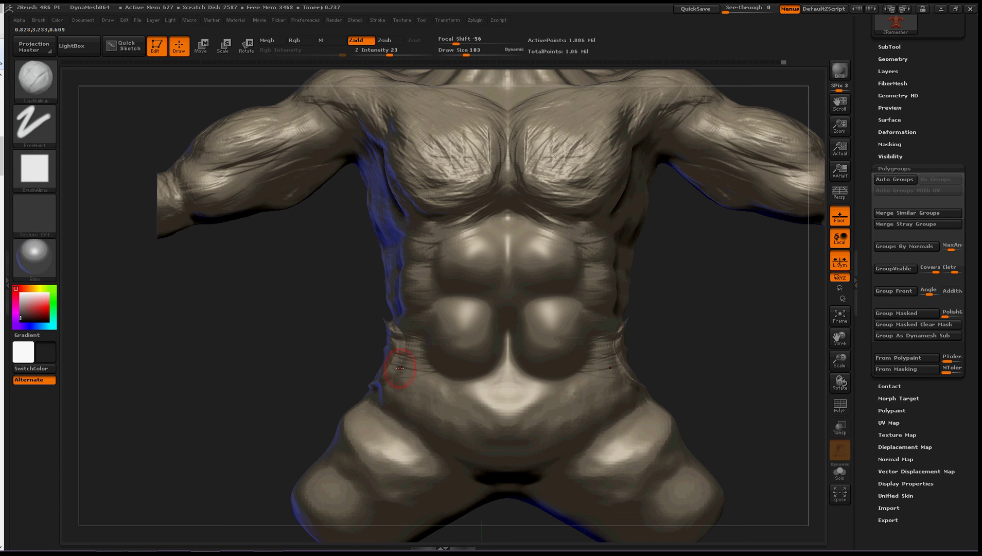
Clip the pointed spike left on the waist's outer edge to even out the contour.
right_click_drag(325, 390, 329, 425, "ctrl")
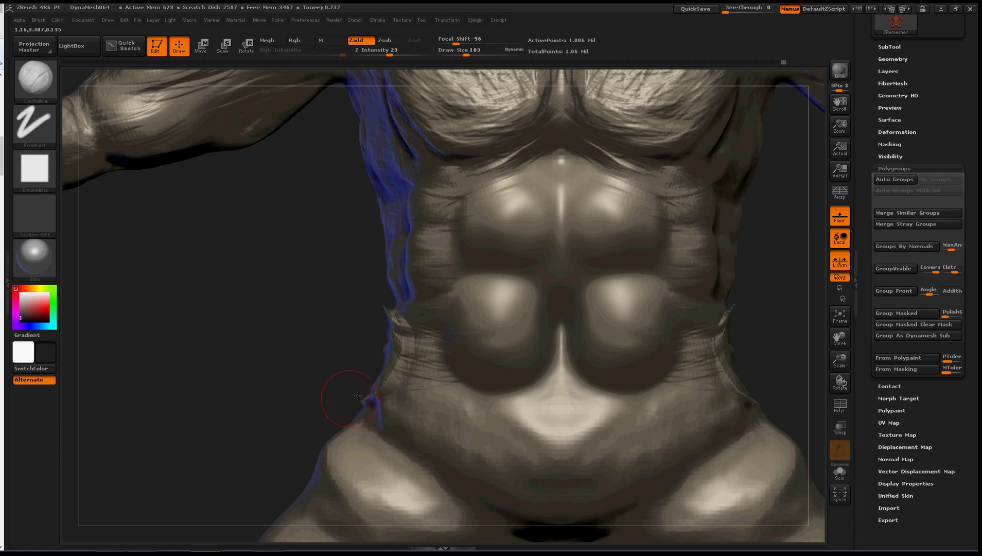
key("shift")
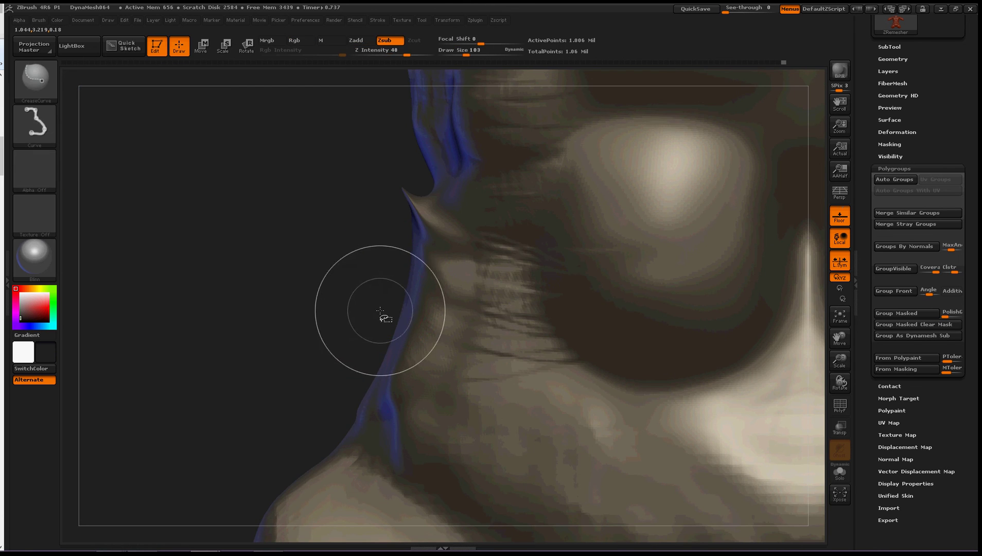
mouse_move(379, 309)
left_mouse_down("ctrl+shift")
mouse_move(423, 260)
mouse_move(430, 163)
mouse_move(394, 153)
mouse_move(362, 168)
left_mouse_up("ctrl+shift")
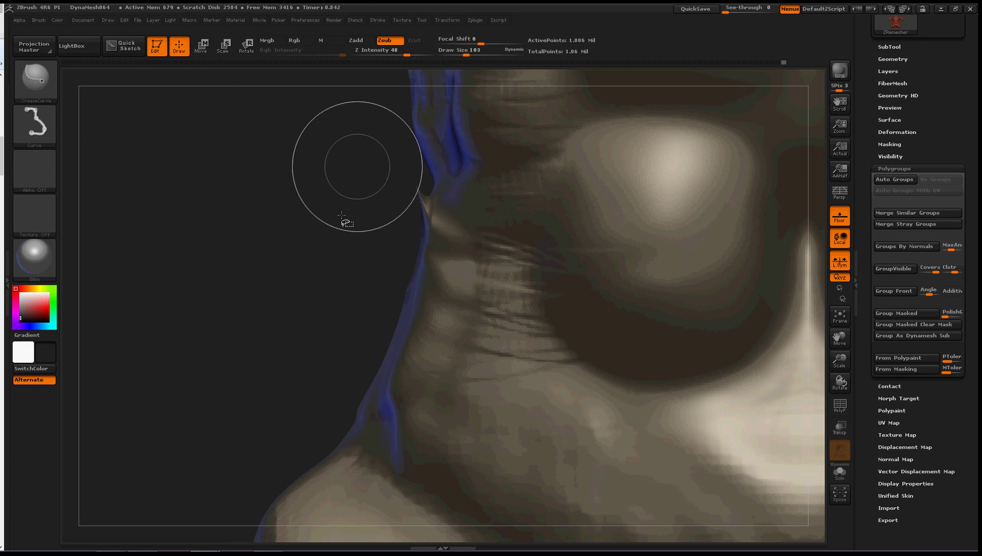
key("shift")
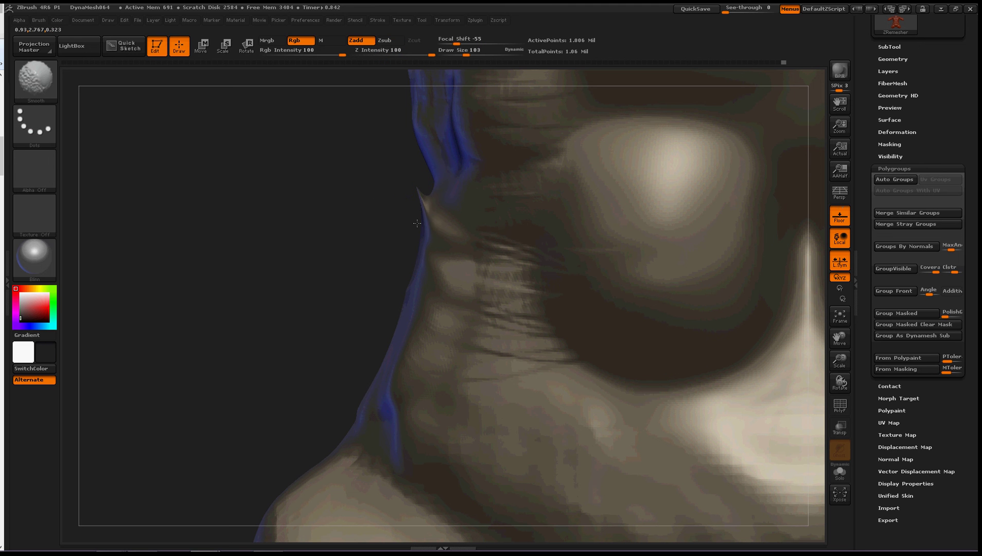
mouse_move(404, 246)
left_mouse_down("ctrl+shift")
mouse_move(427, 188)
mouse_move(348, 174)
mouse_move(340, 188)
left_mouse_up("ctrl+shift")
Smooth the clipped surface and its hard upper edge on the side of the hip.
key("shift")
left_click_drag(384, 254, 330, 300)
left_click_drag(271, 303, 339, 317)
mouse_move(285, 348)
left_mouse_down("shift")
mouse_move(264, 337)
mouse_move(225, 361)
mouse_move(227, 345)
mouse_move(319, 253)
mouse_move(315, 289)
mouse_move(412, 274)
mouse_move(339, 265)
left_mouse_up("shift")
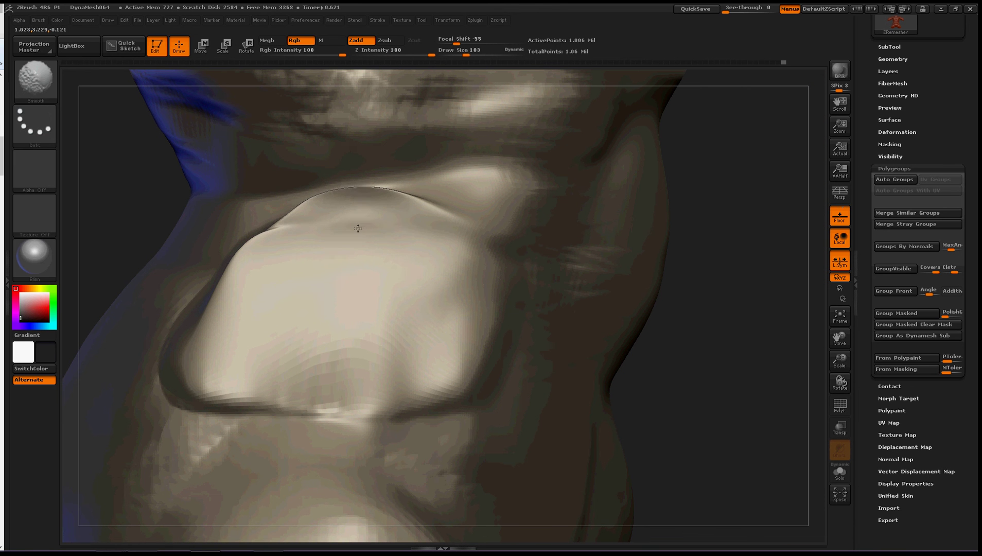
mouse_move(357, 228)
left_mouse_down("shift")
mouse_move(320, 216)
mouse_move(347, 207)
mouse_move(316, 212)
mouse_move(371, 198)
left_mouse_up("shift")
mouse_move(321, 220)
left_mouse_down("shift")
mouse_move(348, 234)
mouse_move(241, 288)
mouse_move(276, 260)
mouse_move(316, 367)
mouse_move(442, 387)
mouse_move(357, 300)
left_mouse_up("shift")
mouse_move(206, 301)
left_mouse_down("shift")
mouse_move(206, 392)
mouse_move(273, 404)
mouse_move(345, 308)
mouse_move(389, 208)
left_mouse_up("shift")
Clip the outer ends of both thigh stumps with successive diagonal straight cuts.
right_click_drag(709, 412, 582, 374, "ctrl")
mouse_move(104, 402)
left_mouse_down()
mouse_move(237, 309)
mouse_move(274, 269)
left_mouse_up()
mouse_move(222, 348)
left_mouse_down("alt")
mouse_move(269, 287)
mouse_move(261, 285)
left_mouse_up("alt")
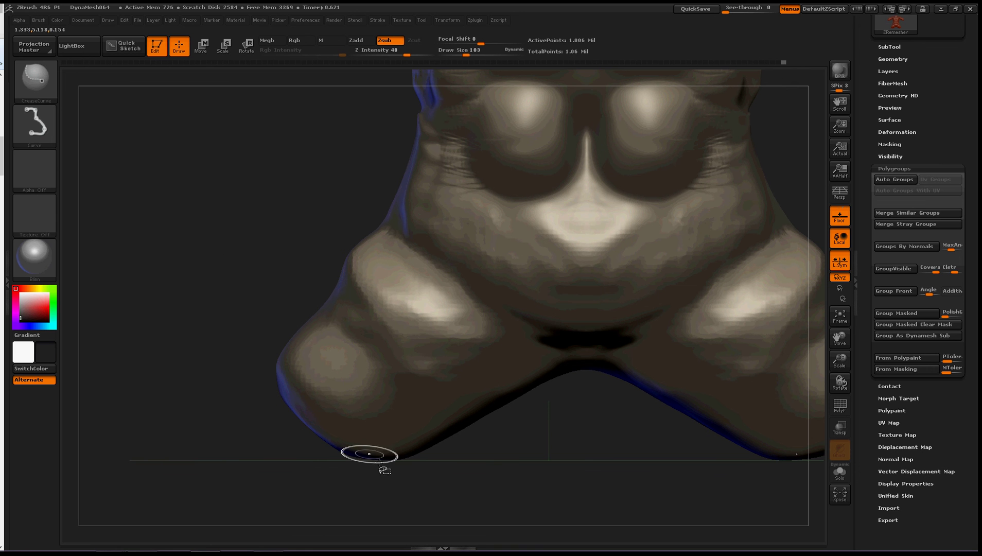
left_click_drag(441, 494, 236, 256)
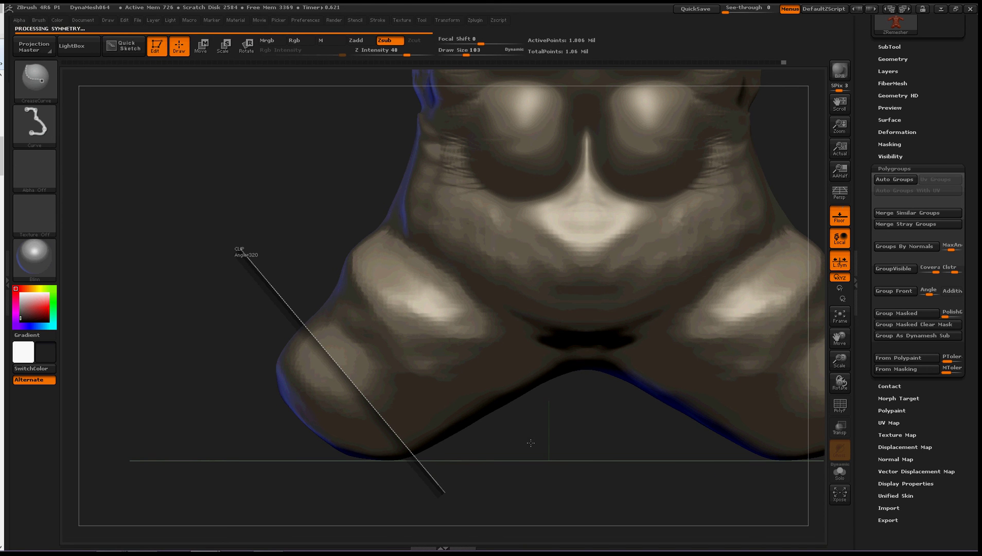
left_click_drag(418, 484, 286, 209, "ctrl+shift")
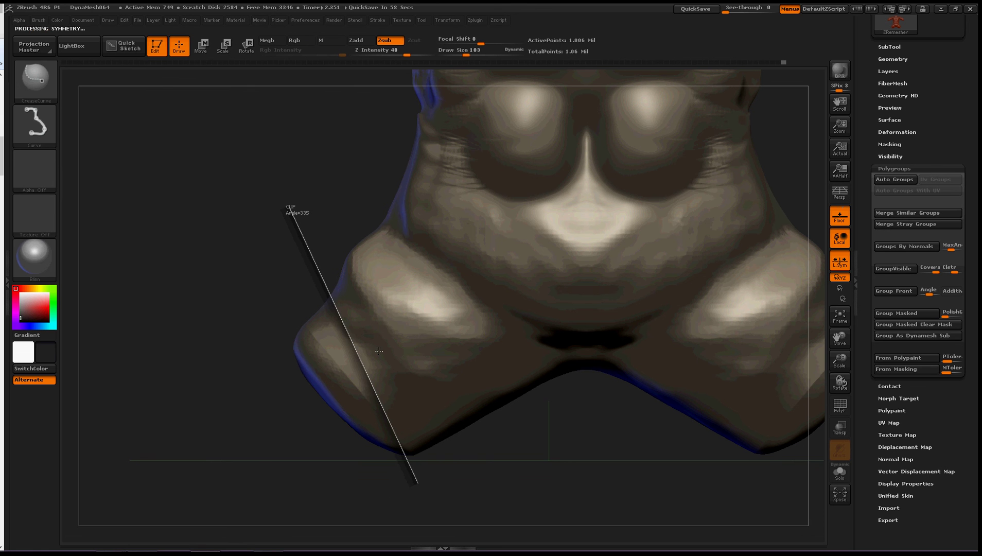
left_click_drag(416, 486, 333, 188, "ctrl+shift")
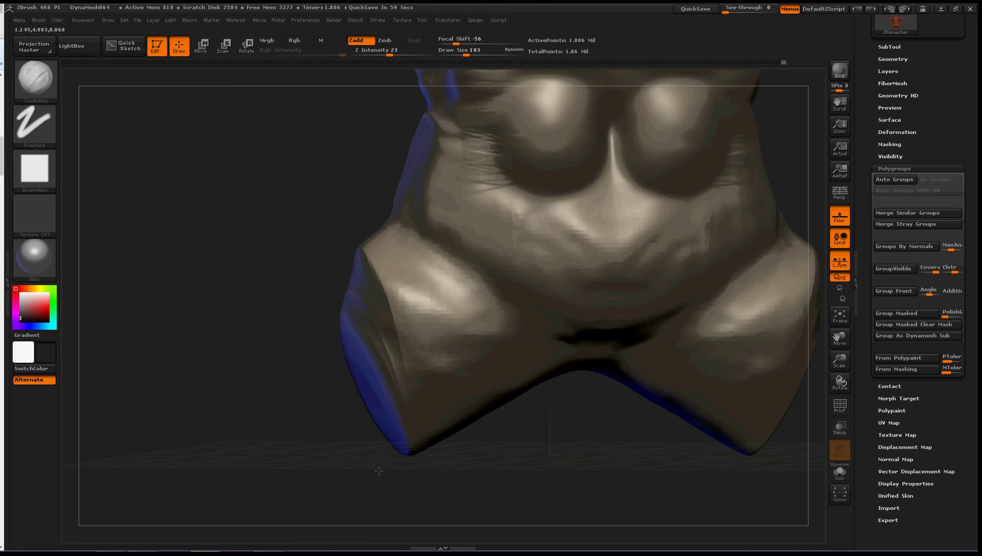
mouse_move(393, 467)
left_mouse_down()
mouse_move(412, 473)
mouse_move(383, 487)
mouse_move(378, 449)
mouse_move(364, 456)
mouse_move(283, 368)
left_mouse_up()
mouse_move(480, 494)
left_mouse_down("ctrl+shift")
mouse_move(394, 268)
mouse_move(299, 174)
left_mouse_up("ctrl+shift")
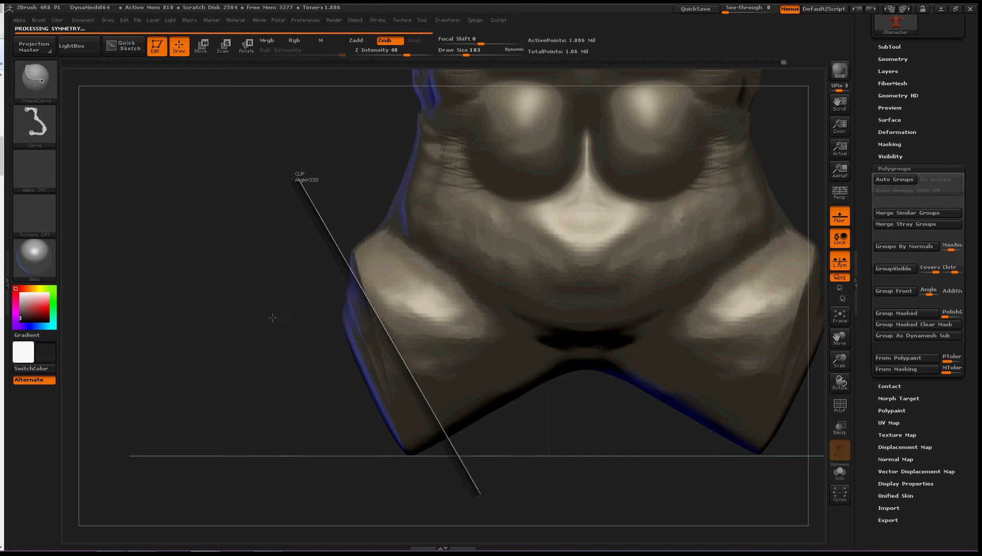
Smooth the jagged rim and ridges around the clipped area on the side of the hip.
mouse_move(284, 351)
left_mouse_down("alt")
mouse_move(221, 318)
mouse_move(335, 440)
left_mouse_up("alt")
mouse_move(335, 440)
right_mouse_down("alt")
mouse_move(281, 354)
mouse_move(280, 344)
mouse_move(302, 416)
mouse_move(311, 315)
right_mouse_up("alt")
mouse_move(310, 315)
left_mouse_down()
mouse_move(318, 333)
mouse_move(287, 316)
mouse_move(393, 304)
mouse_move(422, 245)
mouse_move(402, 180)
mouse_move(355, 162)
mouse_move(263, 174)
mouse_move(338, 229)
mouse_move(309, 234)
left_mouse_up()
key("b")
key("c")
key("b")
left_click_drag(375, 287, 512, 299, "shift")
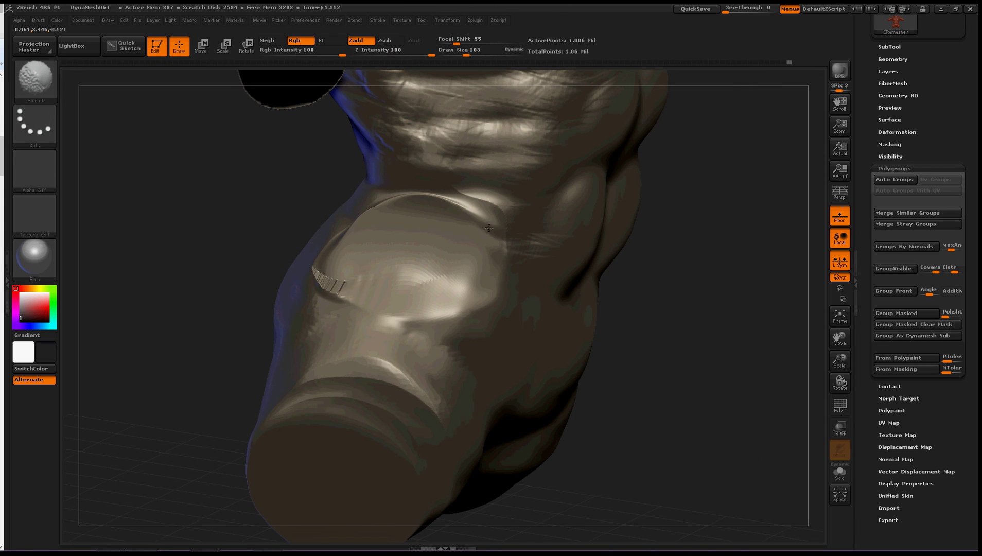
mouse_move(405, 197)
left_mouse_down("shift")
mouse_move(341, 284)
mouse_move(389, 245)
left_mouse_up("shift")
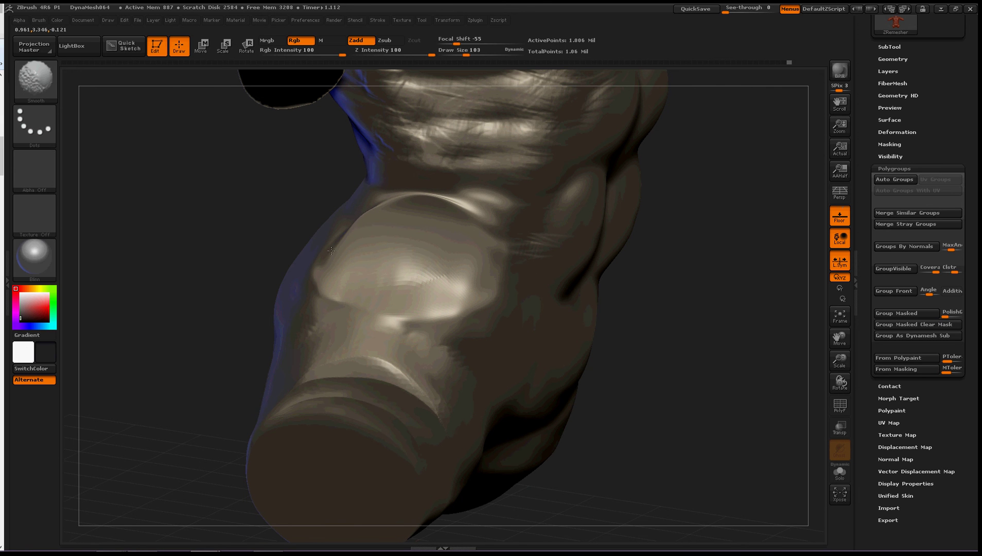
Reselect the CreaseCurve brush and shorten both thigh stumps further with two more diagonal clips.
mouse_move(298, 249)
left_mouse_down()
mouse_move(257, 236)
mouse_move(273, 217)
left_mouse_up()
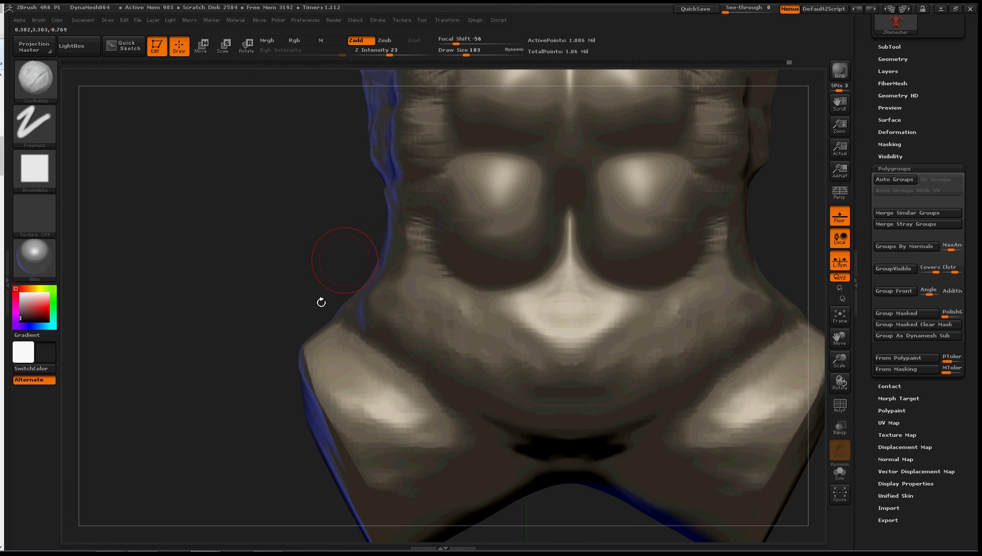
right_click_drag(237, 350, 213, 321, "ctrl")
right_click_drag(263, 377, 268, 322, "alt")
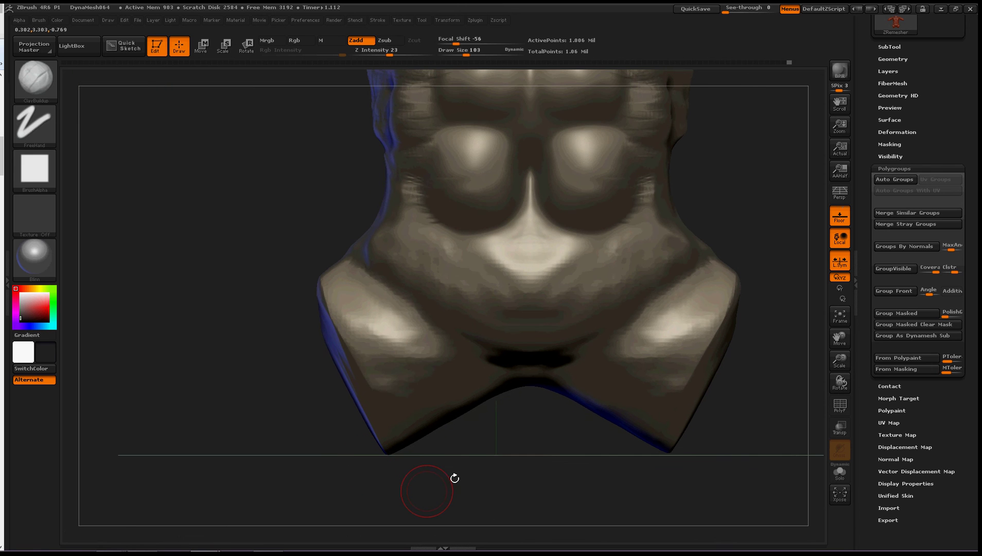
key("ctrl+1")
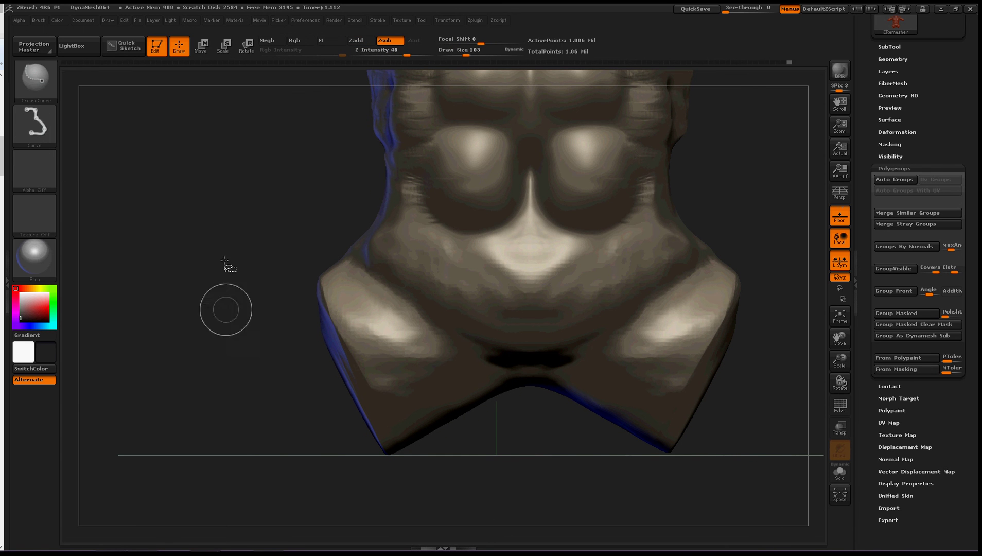
key("b")
key("c")
key("b")
key("b")
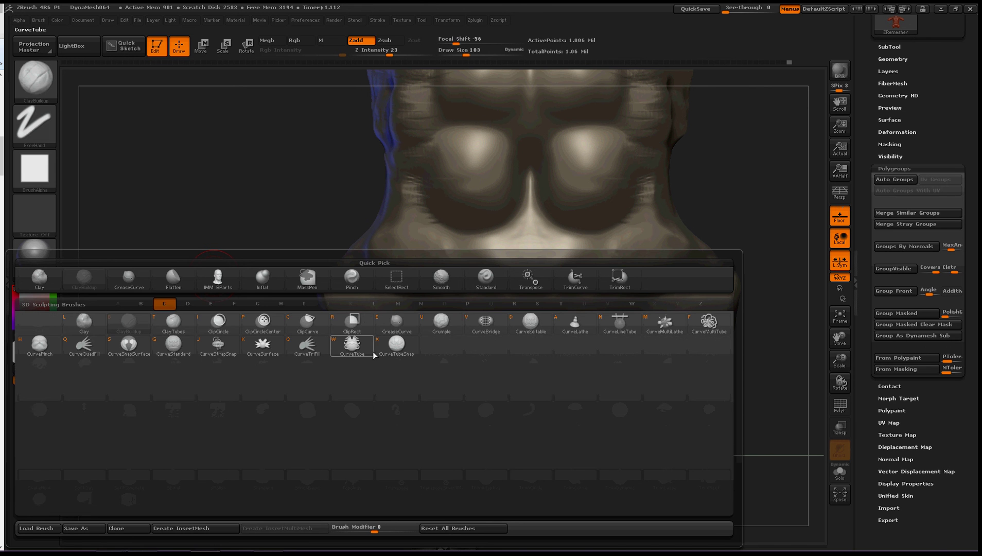
left_click(390, 332)
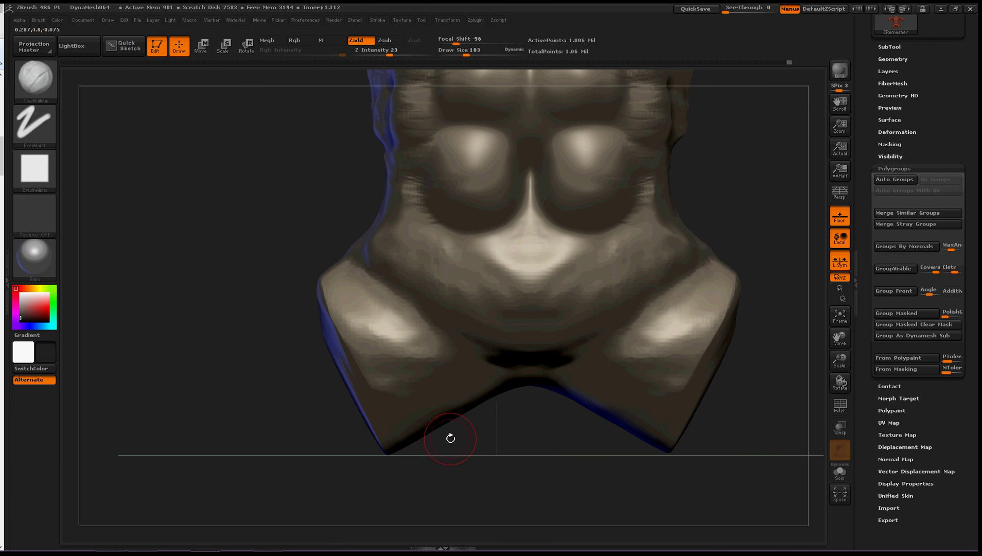
left_click_drag(452, 457, 313, 258, "ctrl+shift")
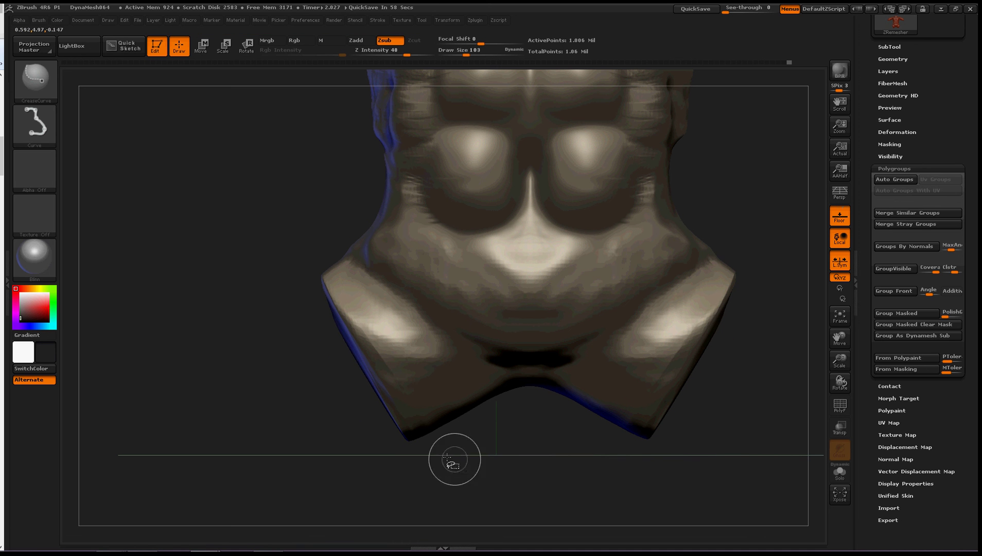
mouse_move(448, 458)
left_mouse_down()
mouse_move(325, 256)
mouse_move(260, 225)
mouse_move(272, 214)
left_mouse_up()
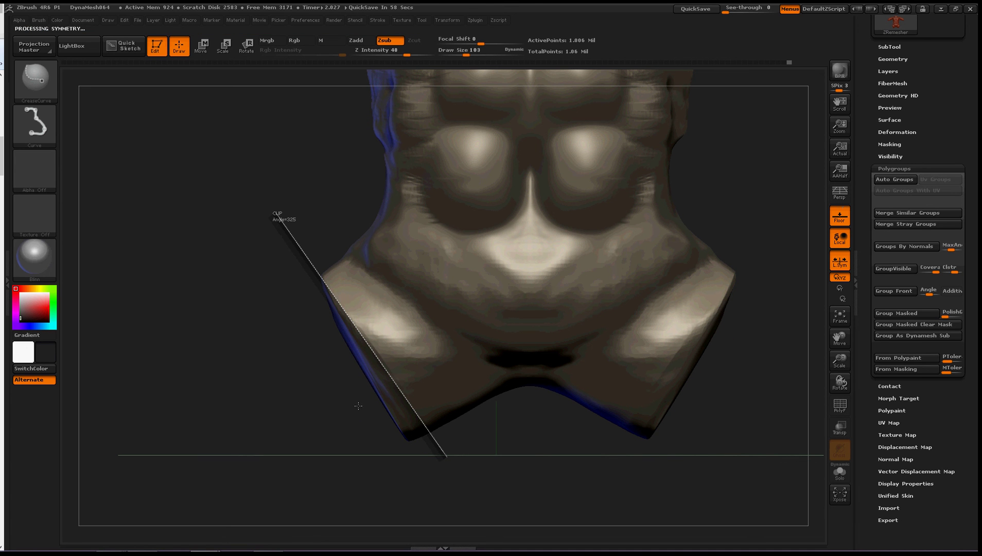